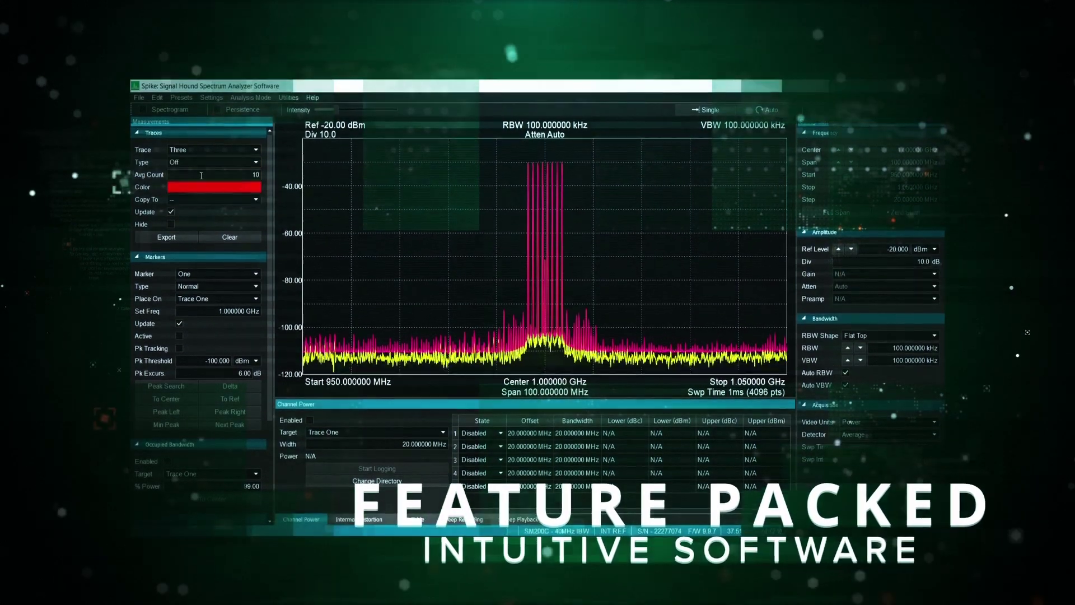
Change trace Three's type to Min Hold so it draws in red
left_click(211, 164)
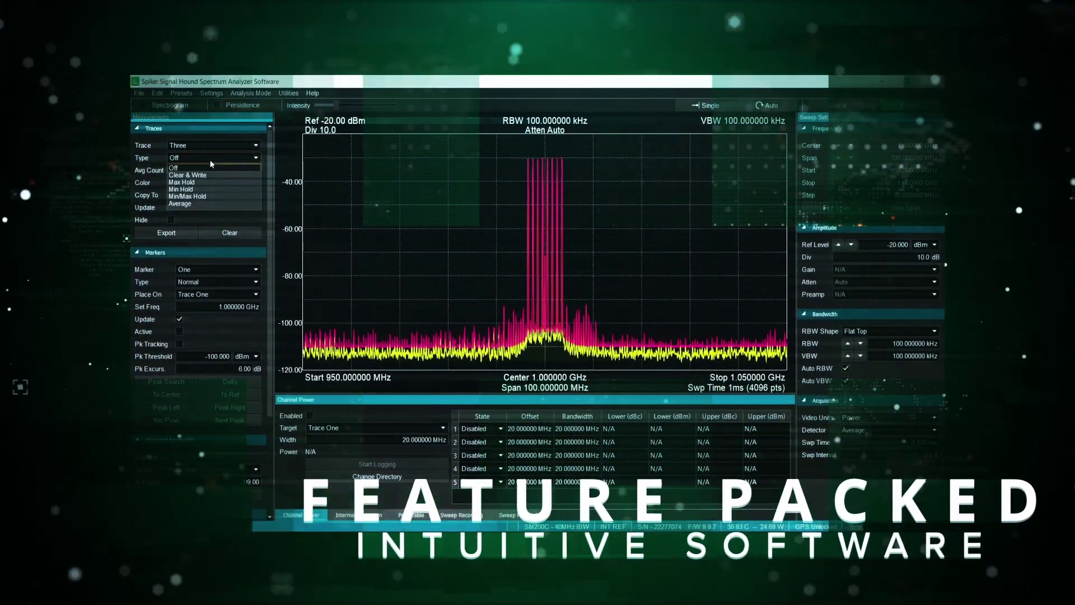
left_click(200, 189)
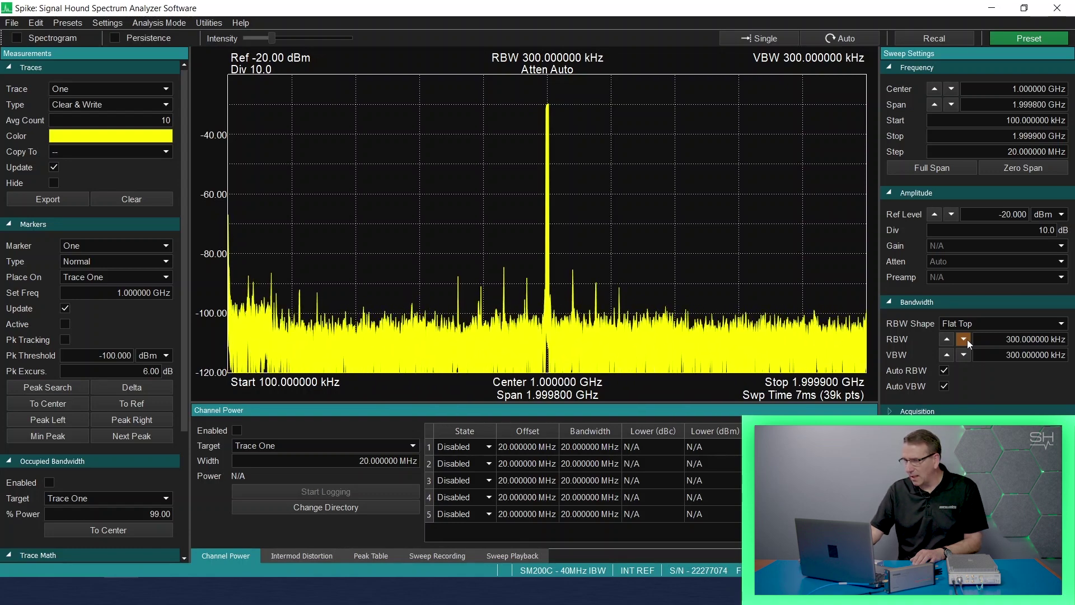
Try RBW at 100 kHz and return to 300 kHz, then narrow the span to 100 MHz around 1 GHz
left_click(964, 339)
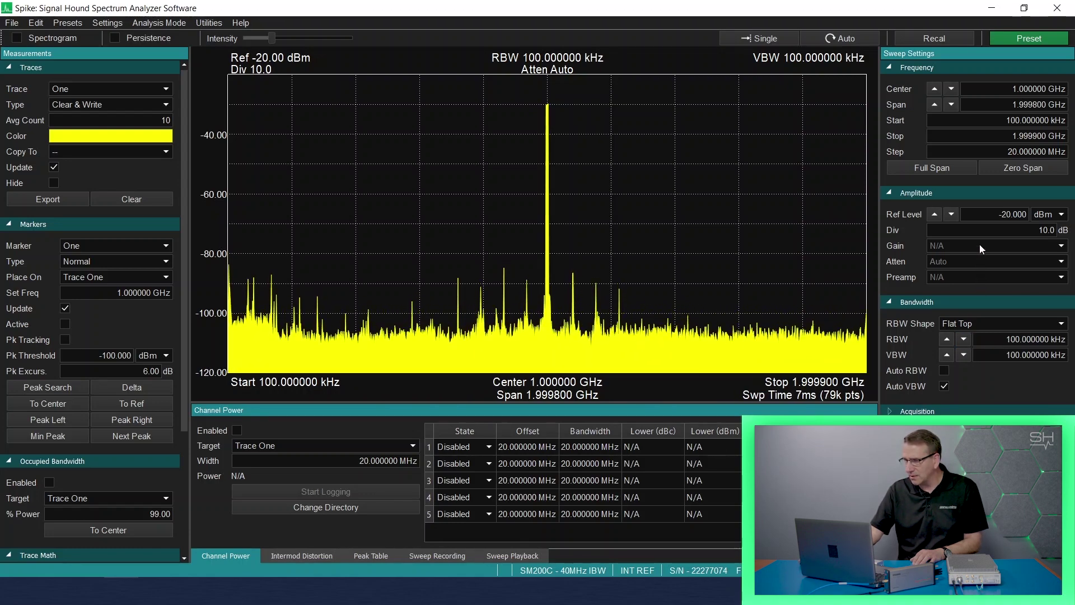
left_click(947, 340)
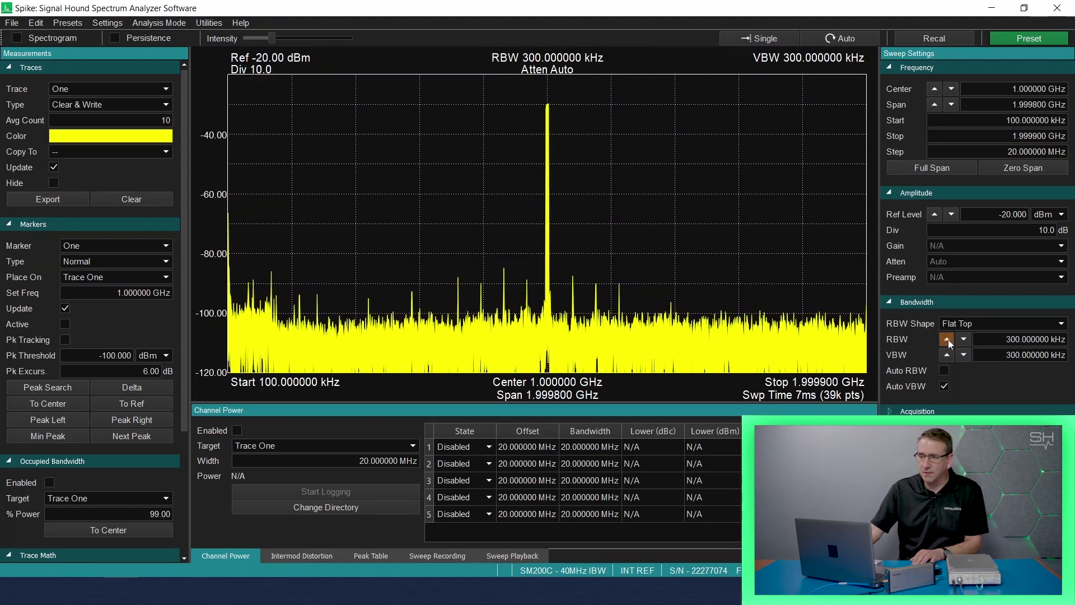
left_click(951, 105)
left_click(951, 104)
left_click(951, 105)
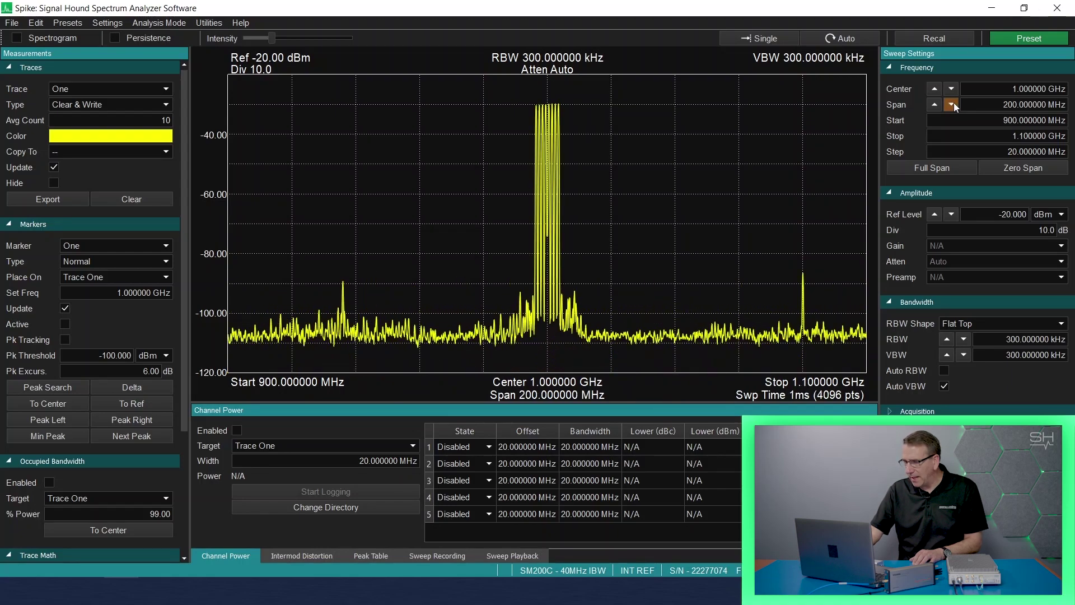
left_click(951, 105)
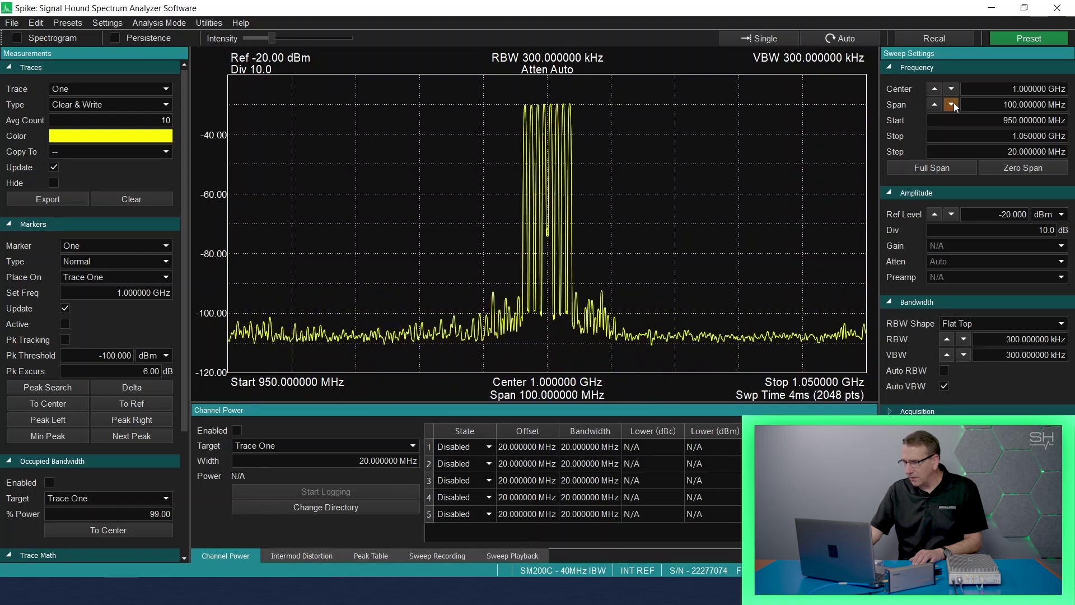
Step the RBW up to 1 MHz, then down through 300 kHz to 100 kHz
left_click(946, 339)
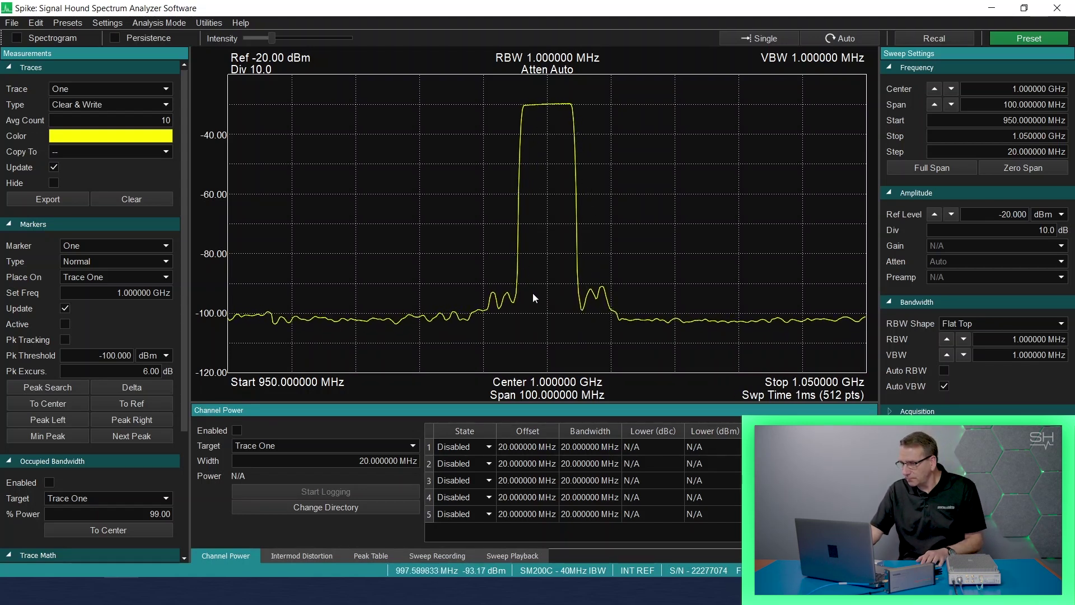
left_click(964, 339)
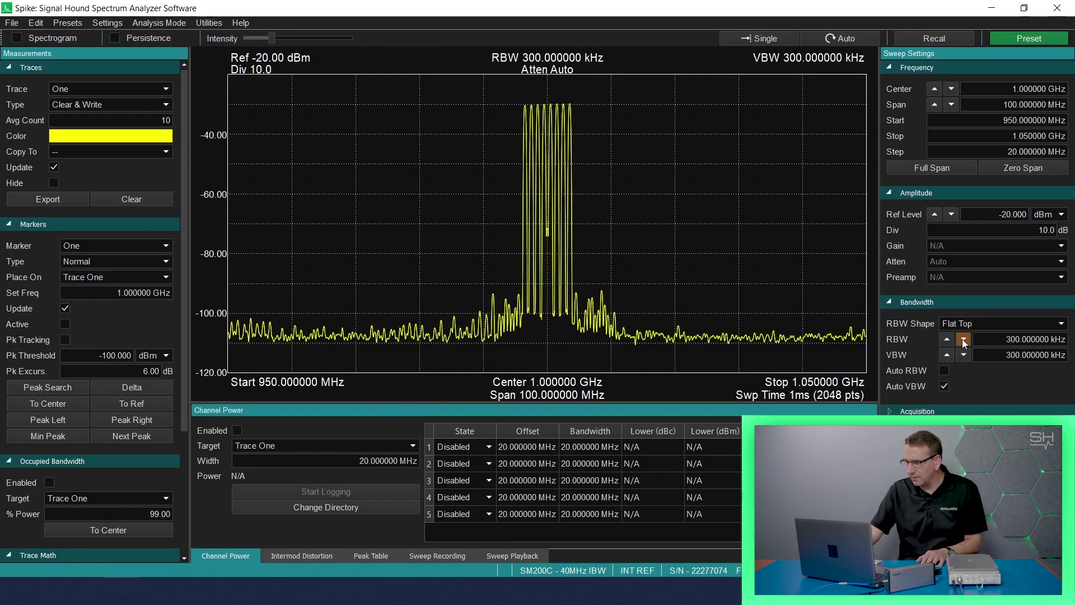
left_click(963, 340)
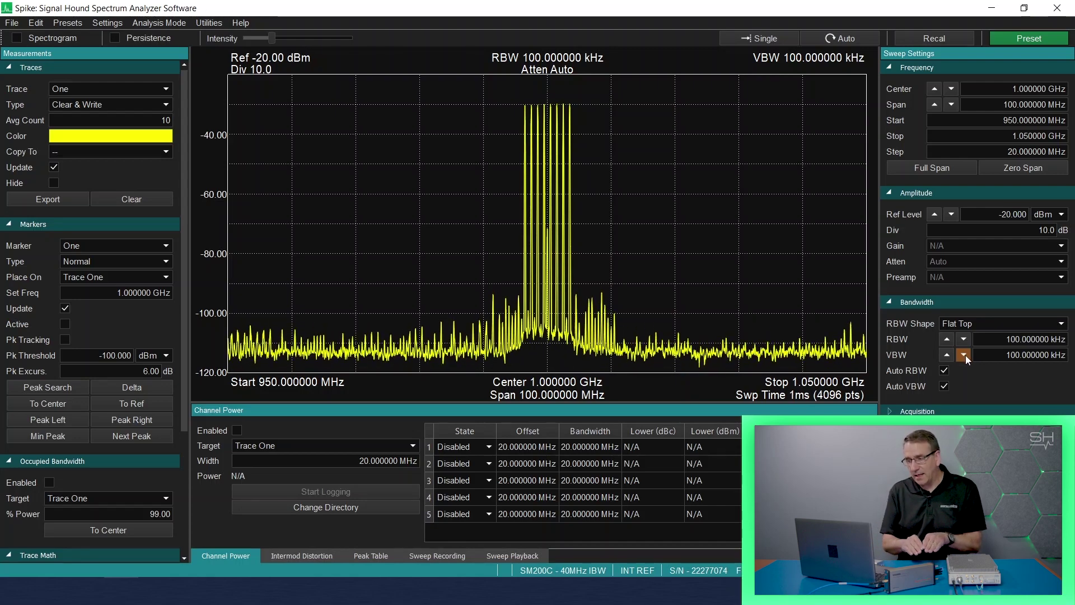
Lower the video bandwidth to 30 kHz, then further to 3 kHz
left_click(964, 356)
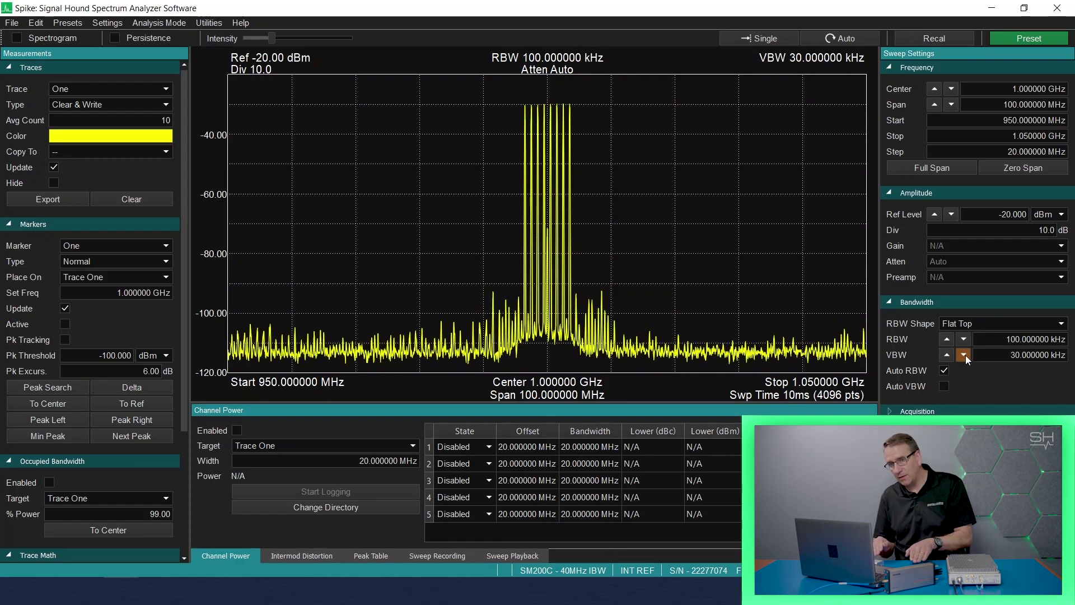
left_click(964, 356)
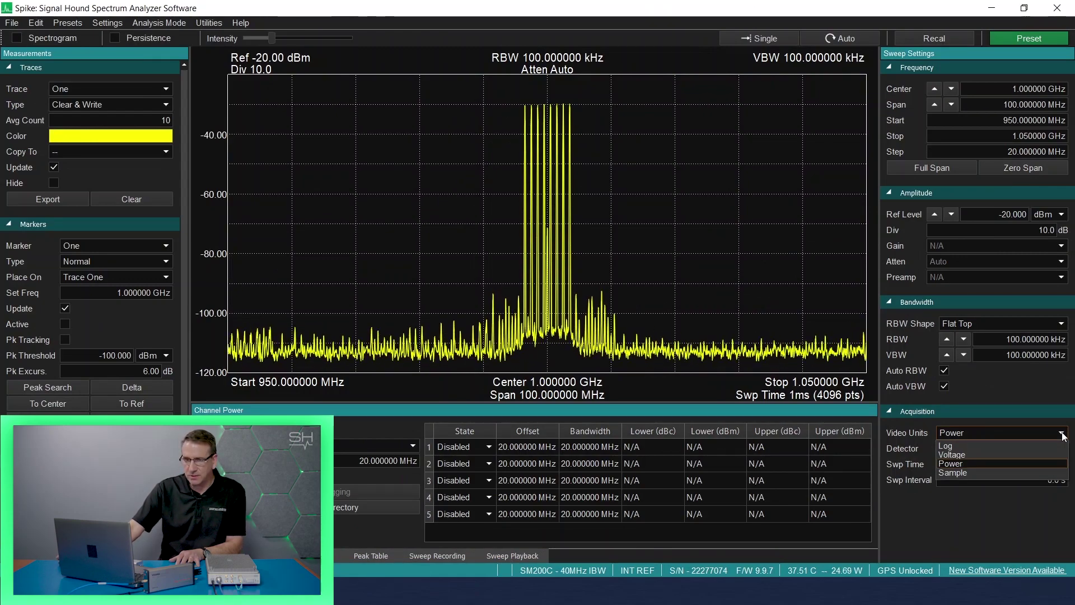
Review the Video Units and Detector settings, leaving them at Power and Average
left_click(1061, 433)
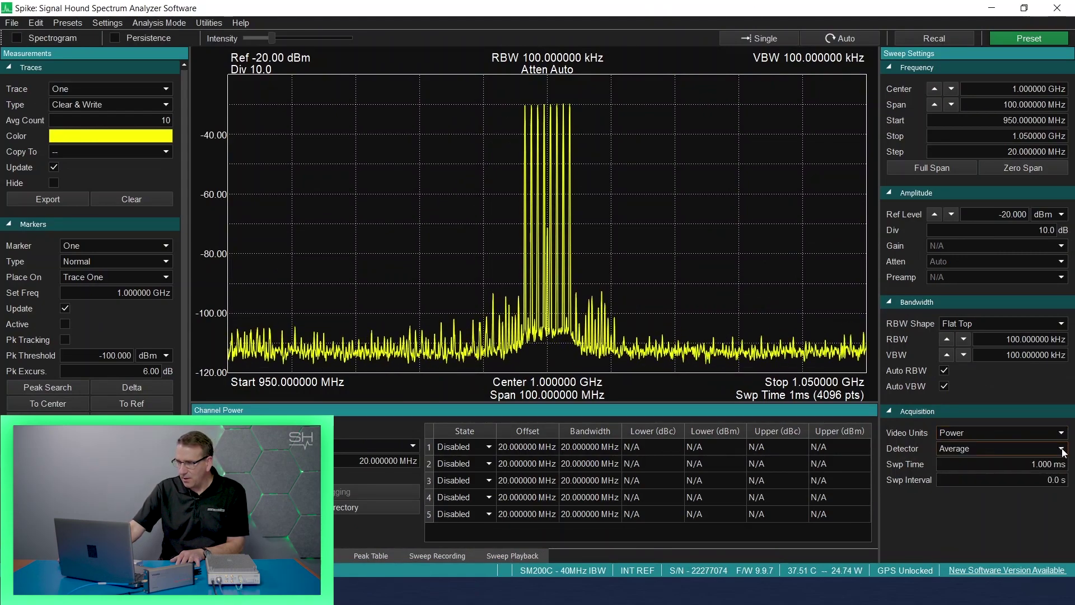
left_click(1062, 448)
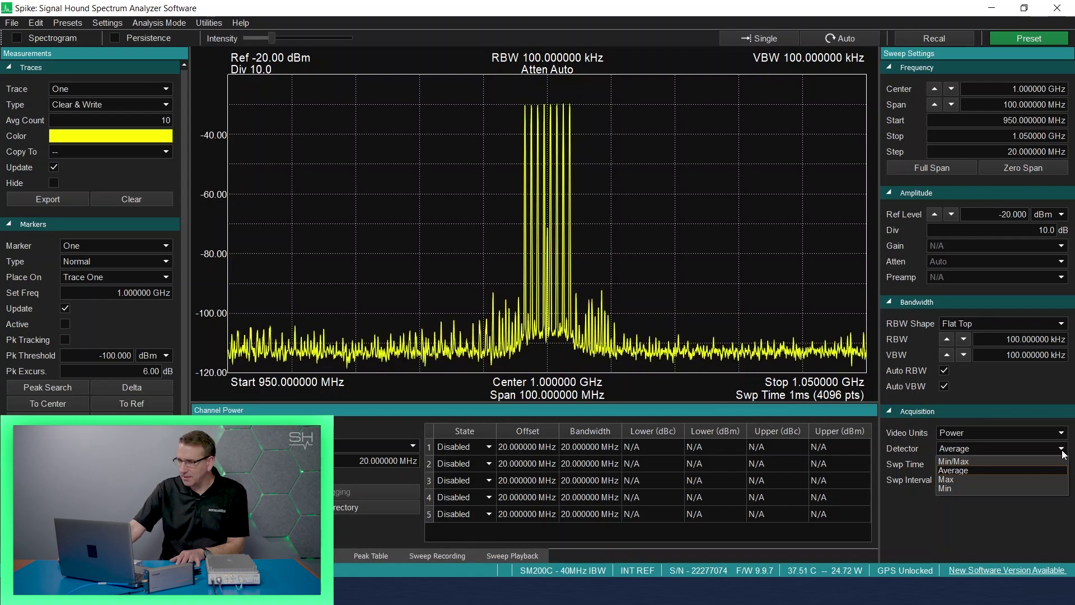
left_click(1062, 450)
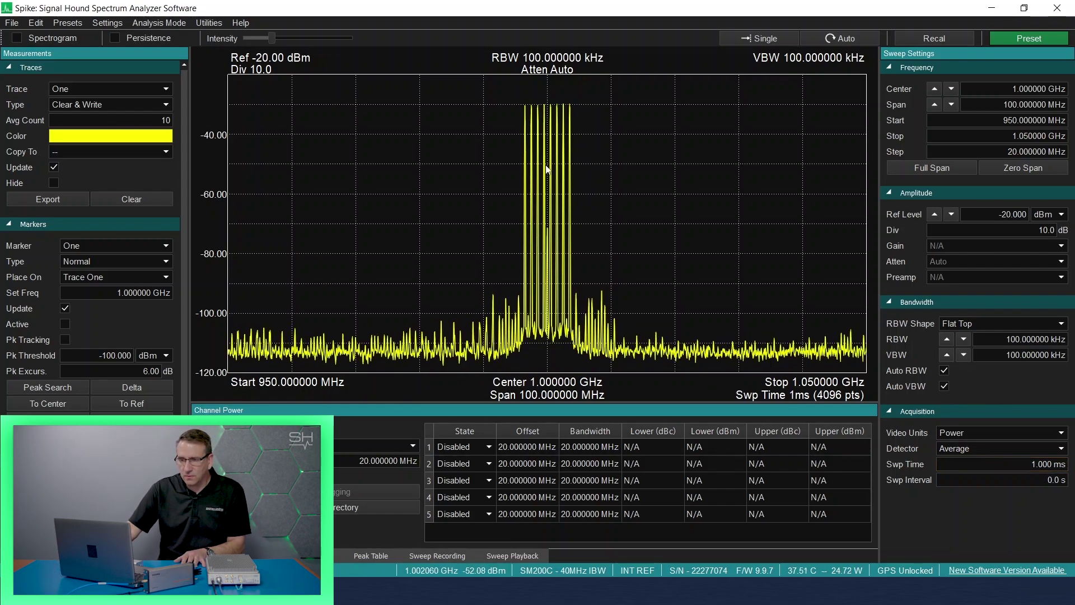
left_click(165, 91)
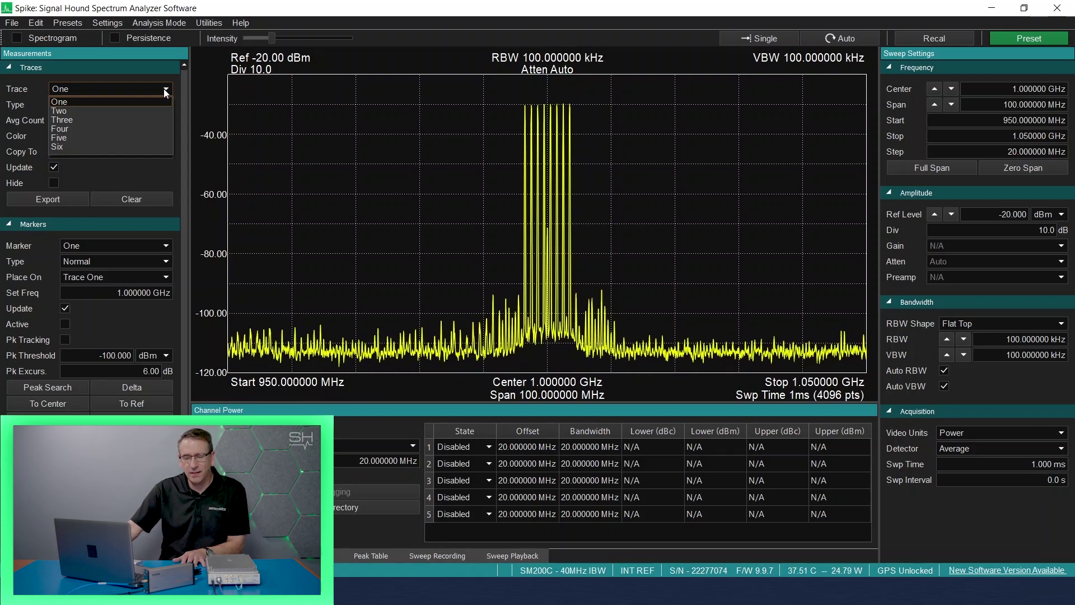
left_click(165, 92)
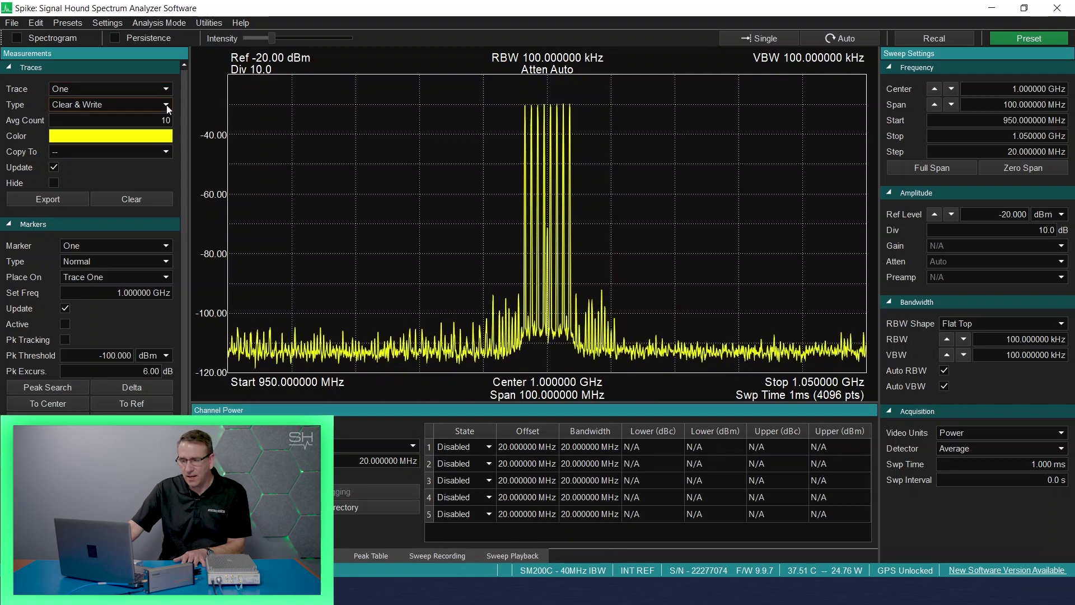
left_click(166, 106)
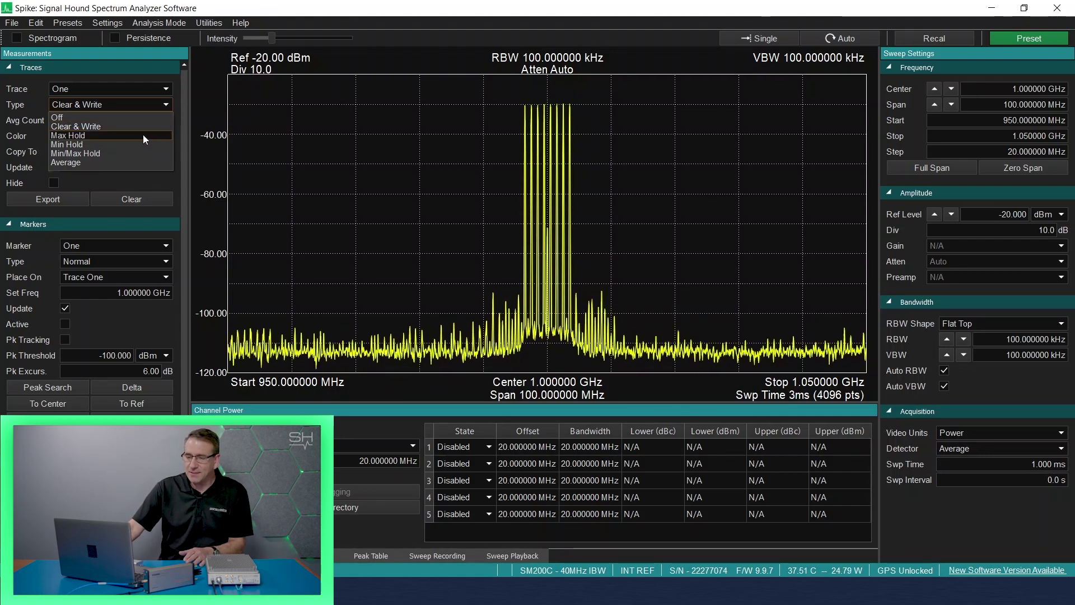
left_click(145, 139)
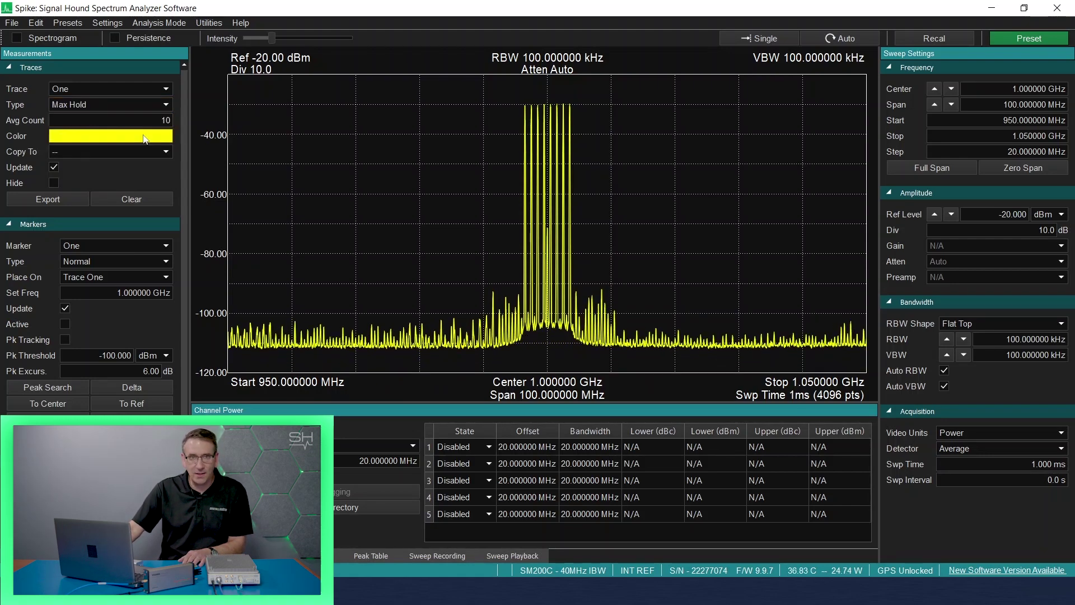
left_click(166, 105)
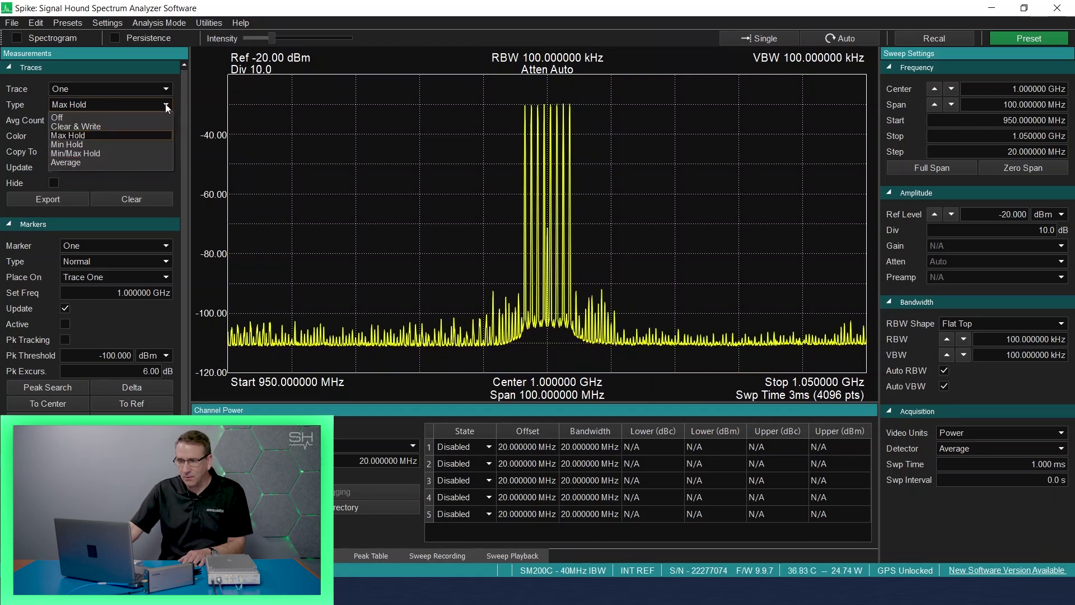
left_click(104, 145)
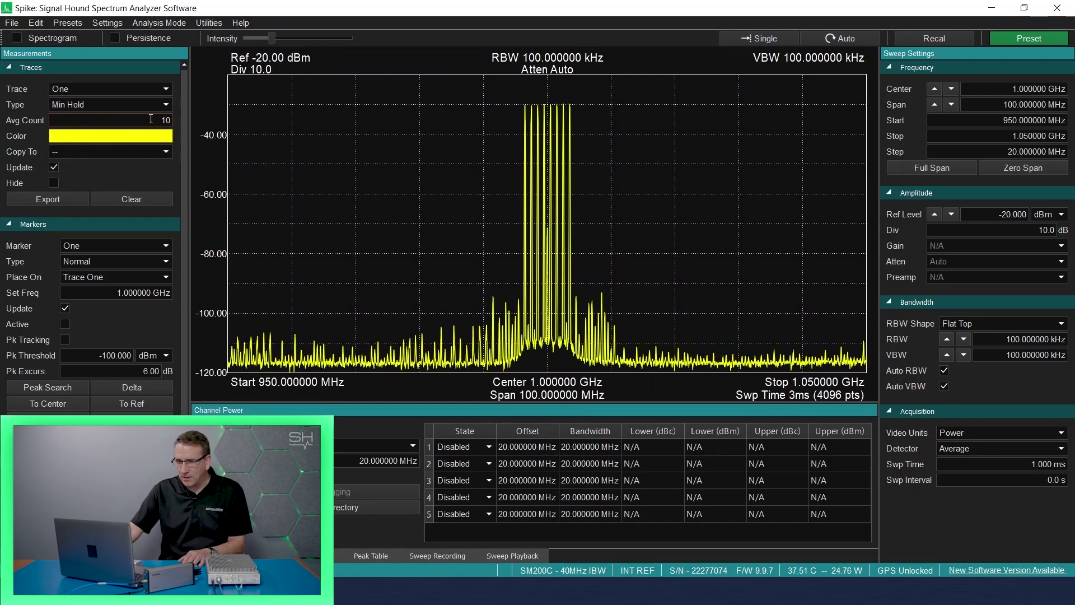
left_click(166, 104)
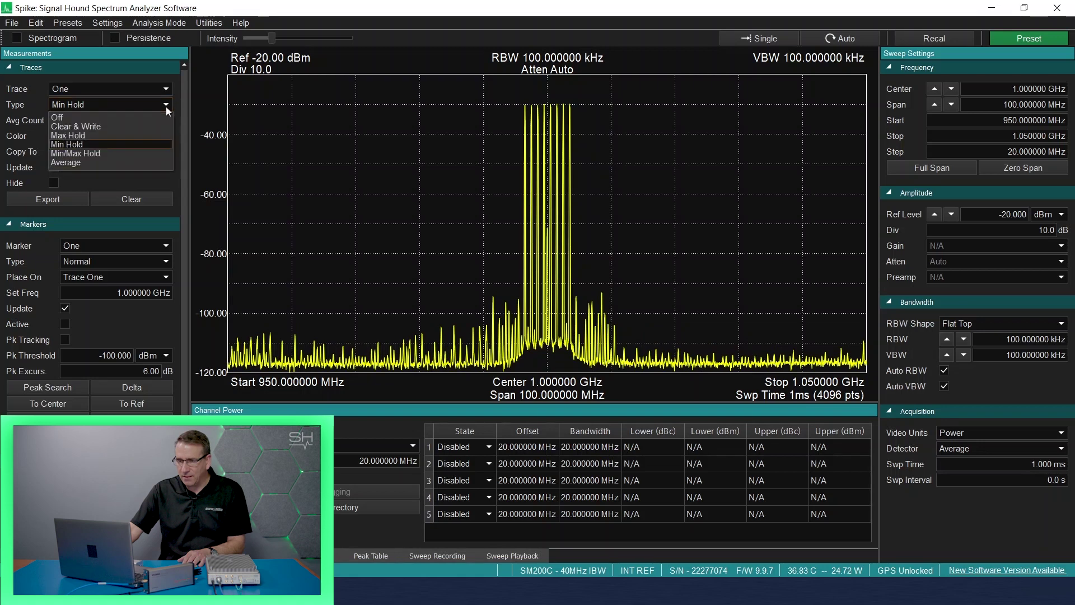
left_click(92, 162)
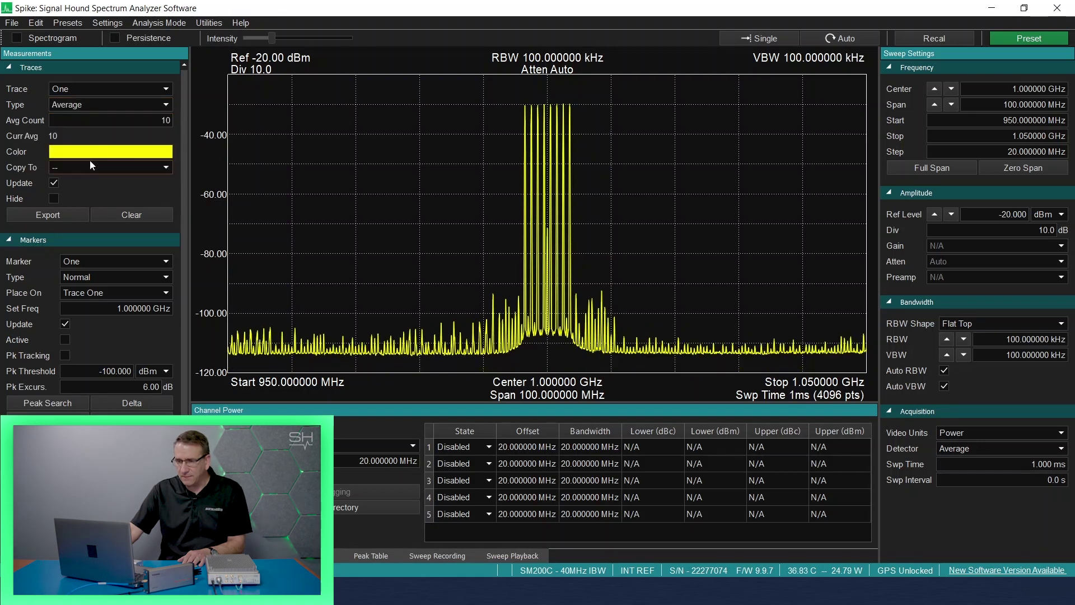
left_click(166, 105)
left_click(122, 126)
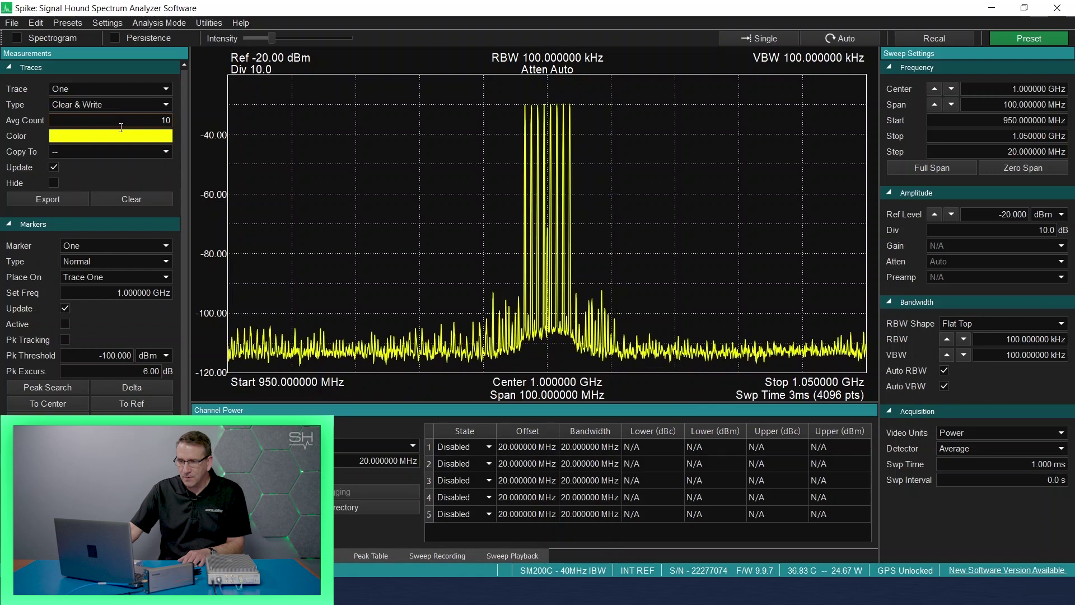
Turn trace Two on as a Max Hold trace
left_click(163, 90)
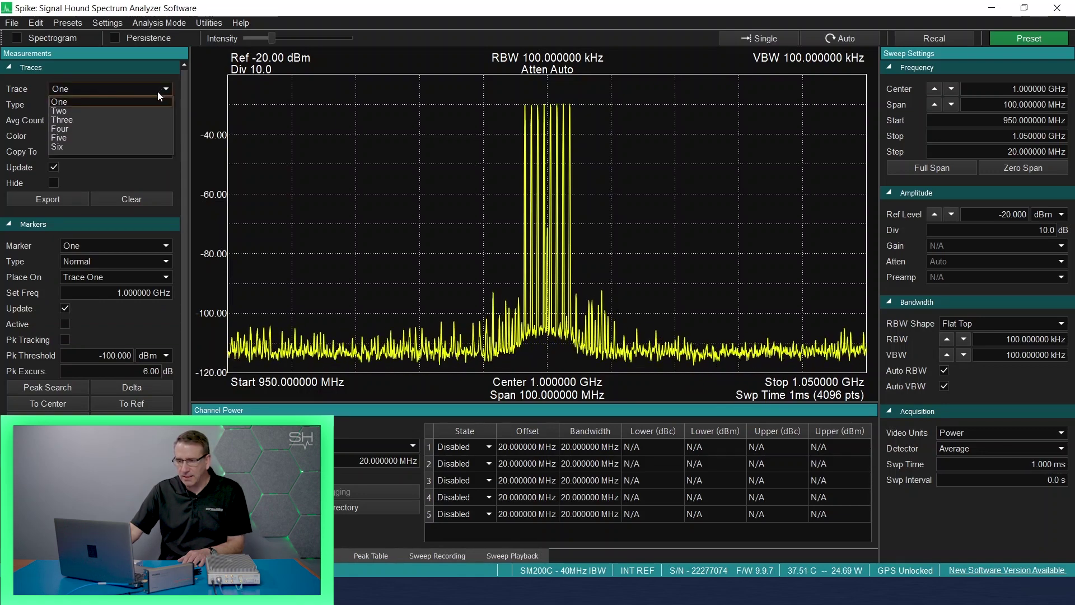
left_click(144, 111)
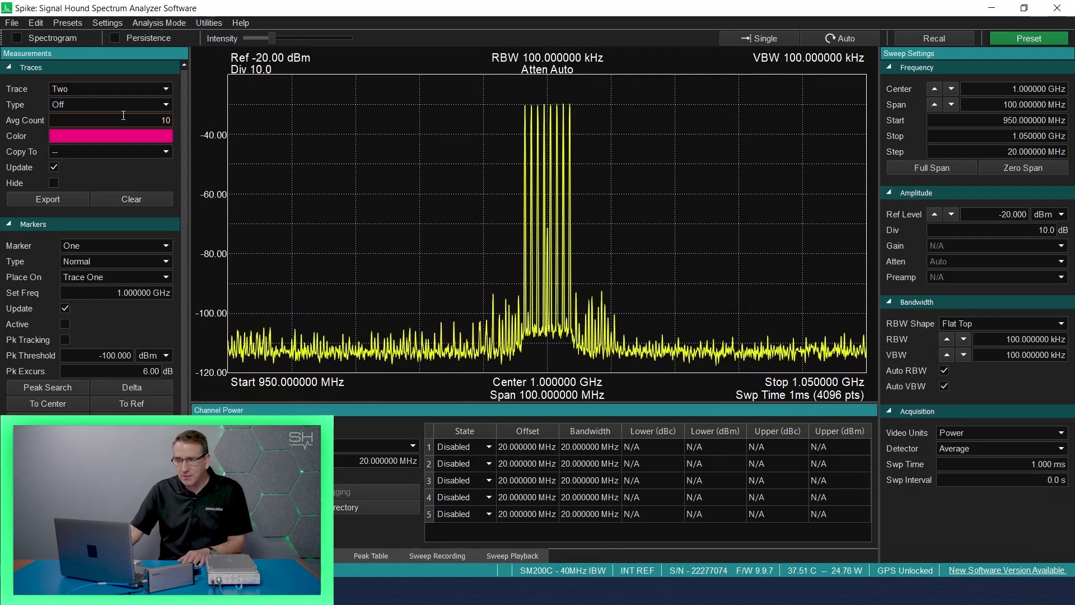
left_click(118, 108)
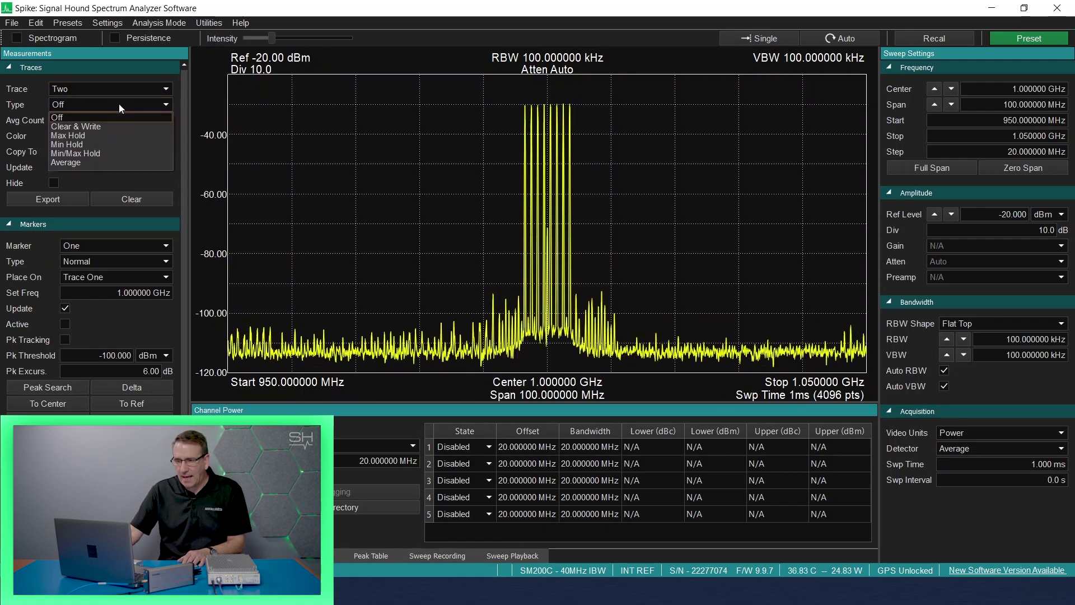
left_click(111, 137)
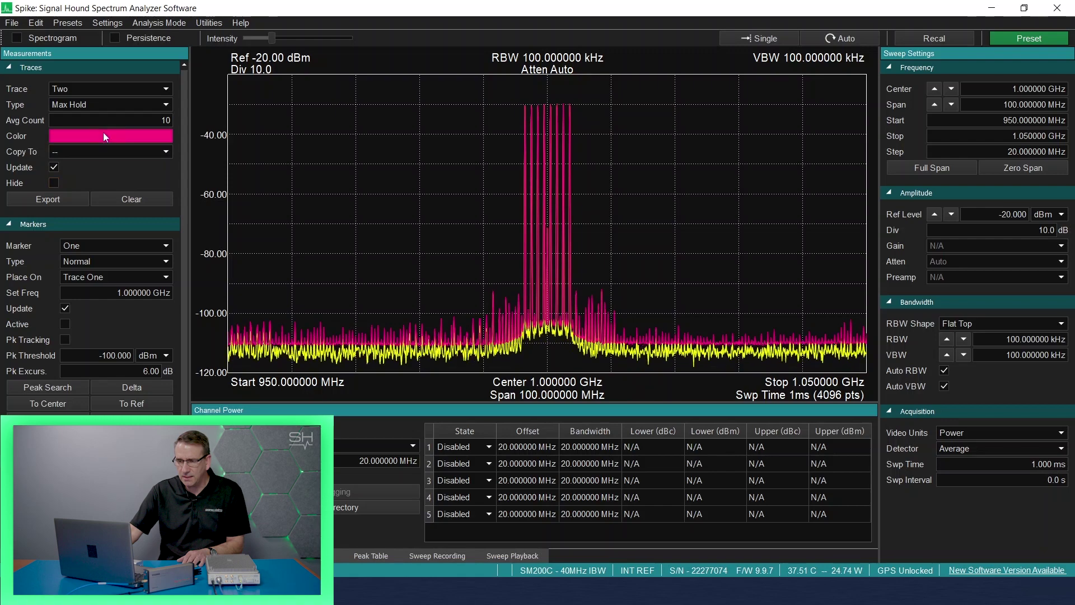
Turn trace Three on as a Min Hold trace
left_click(103, 91)
left_click(94, 121)
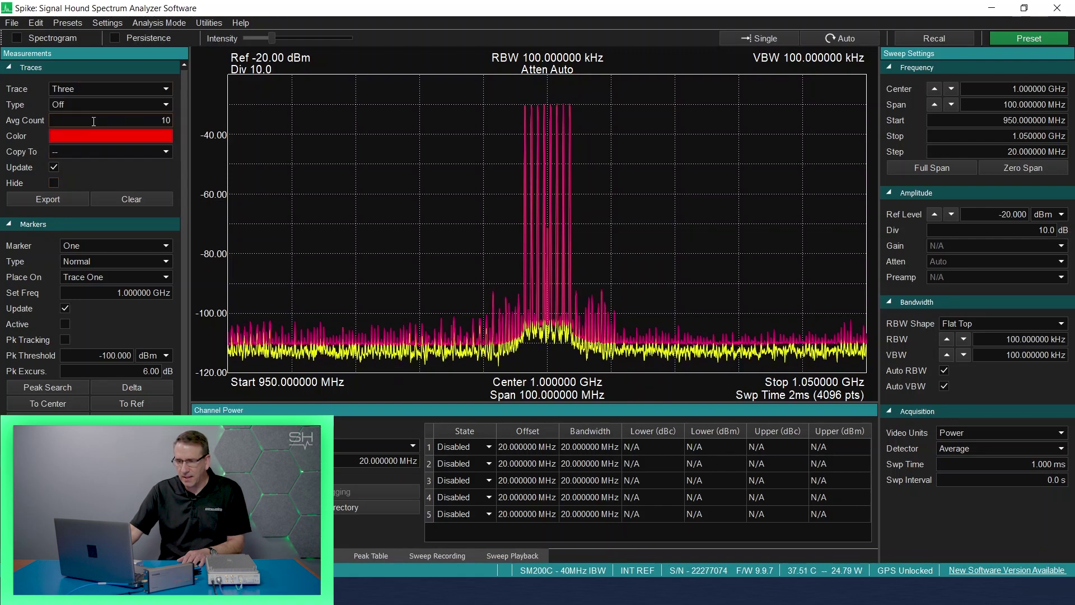
left_click(107, 106)
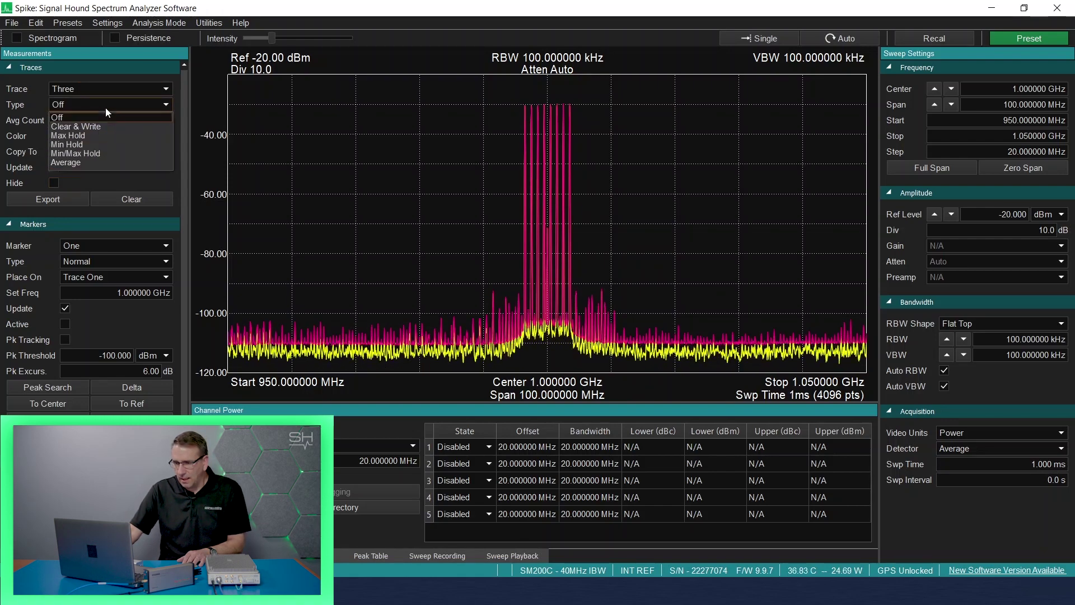
left_click(90, 144)
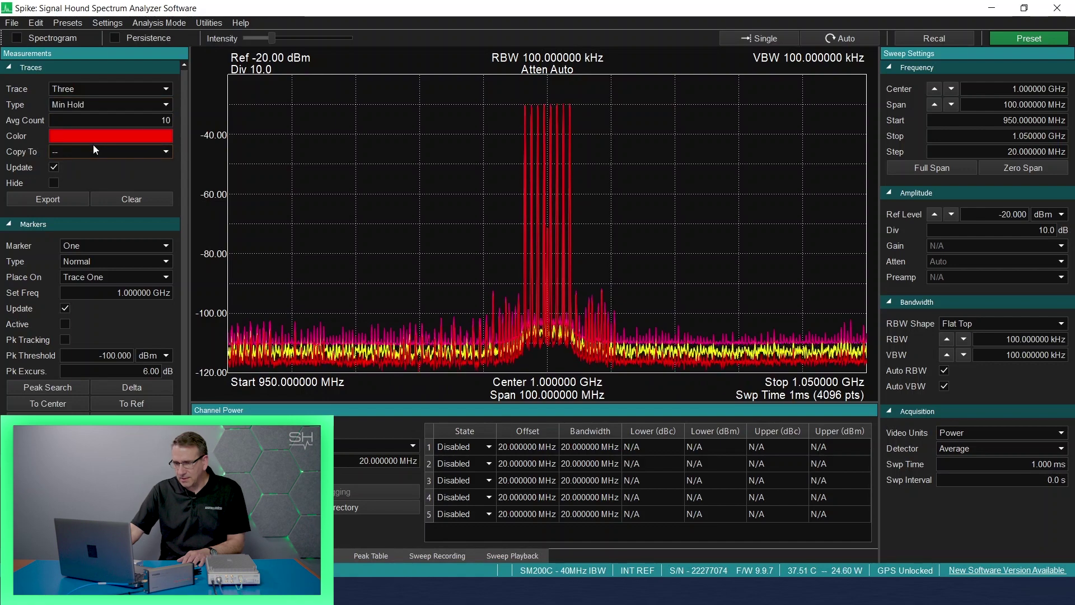